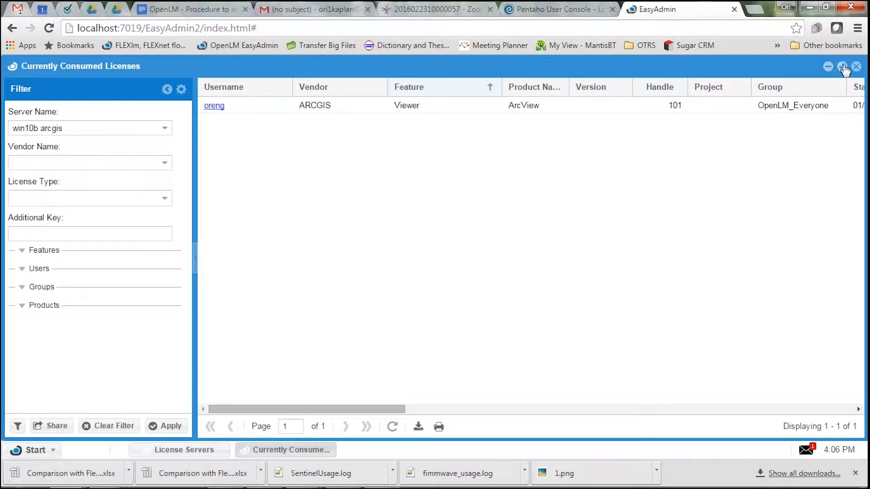
Switch to the OpenLM Server configuration tool and enable Require login credentials in its advanced settings.
left_click(842, 66)
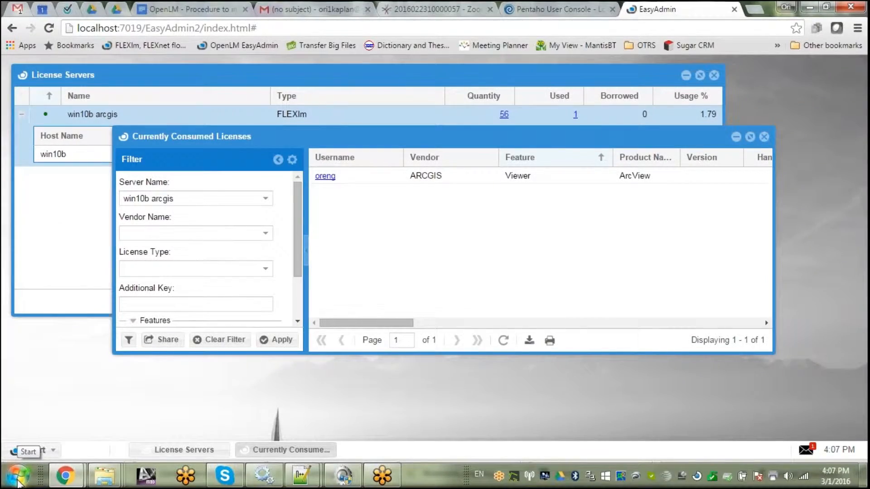
left_click(343, 476)
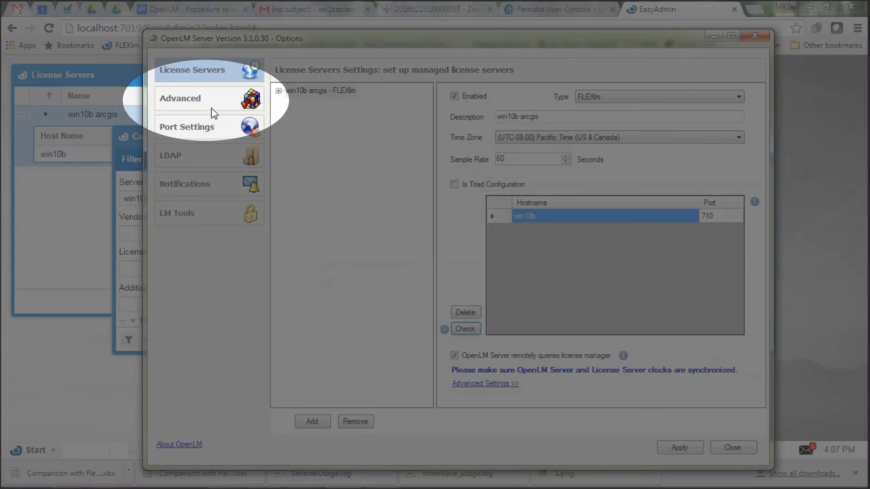
left_click(206, 102)
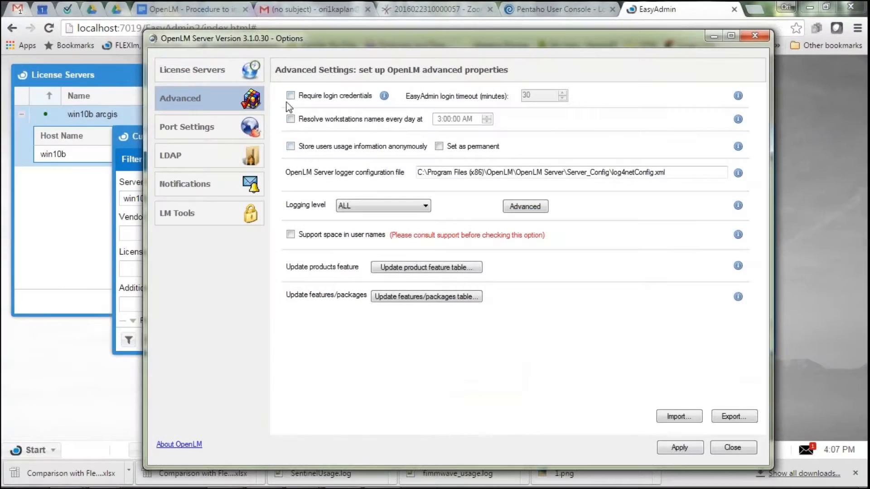
left_click(291, 96)
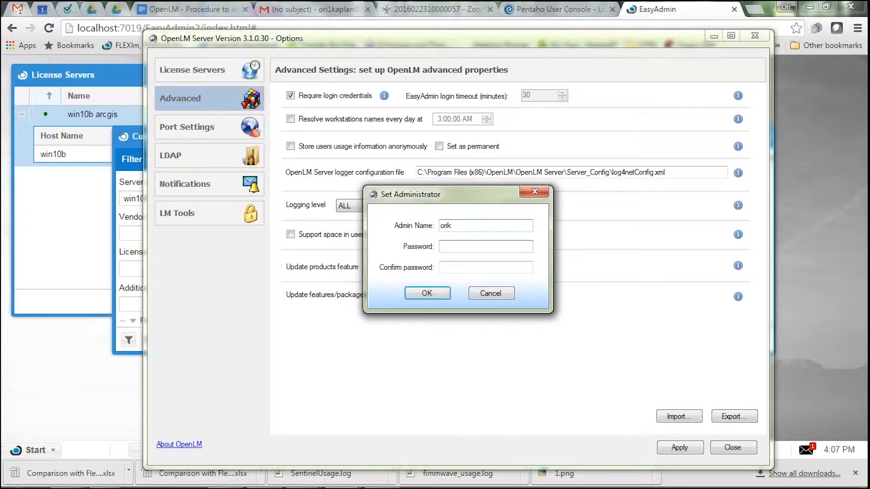
Create the administrator account by entering the admin name, password and password confirmation, and apply the server settings.
key("Tab")
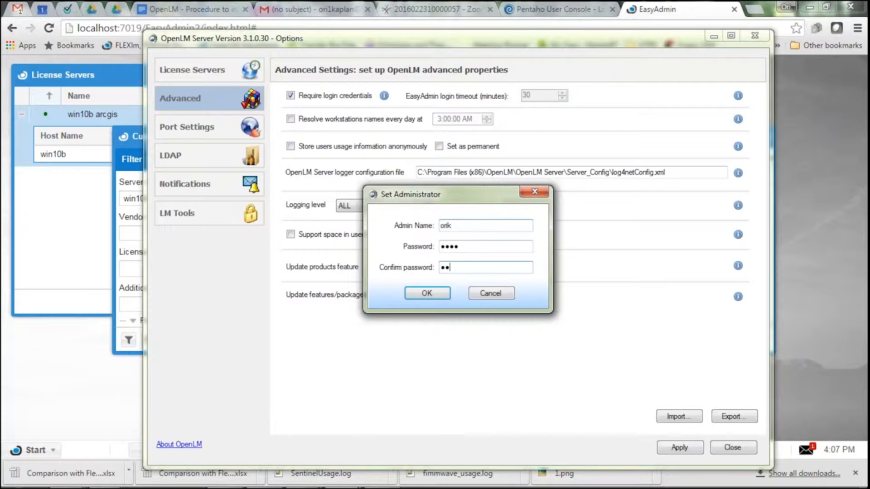
left_click(436, 293)
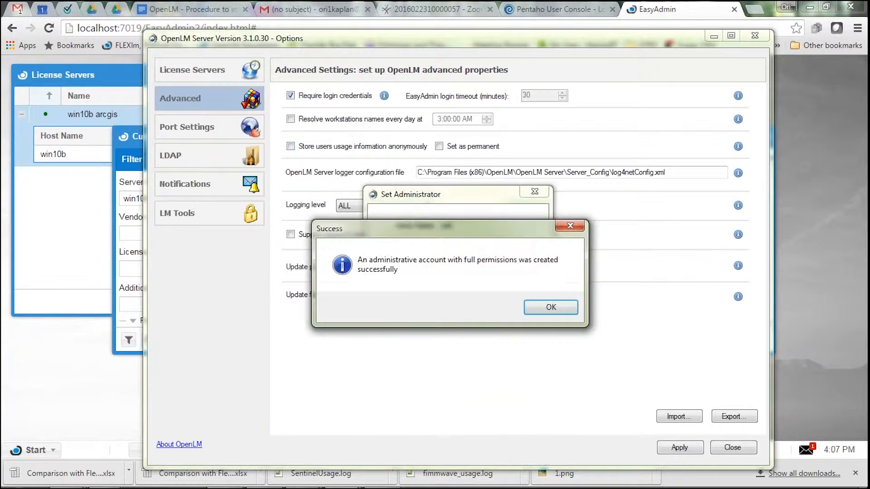
left_click(544, 309)
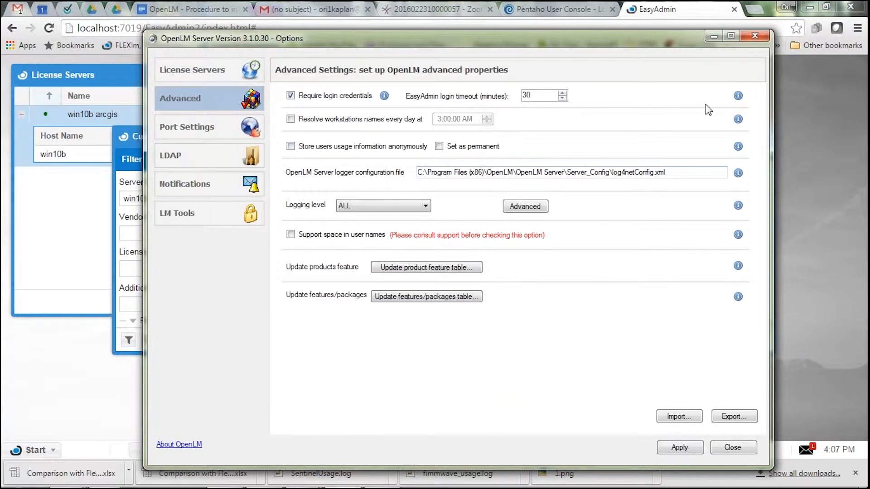
left_click(682, 448)
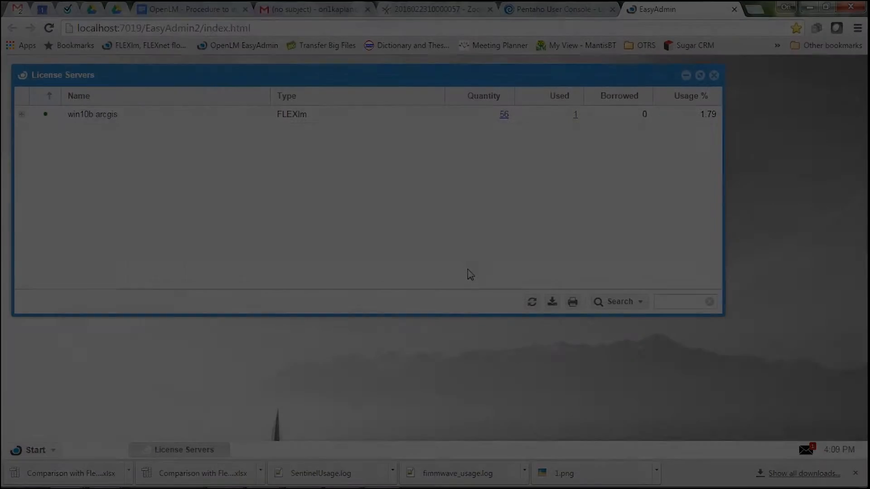
Reload EasyAdmin in the browser and log in with the administrator's username and password.
key("F5")
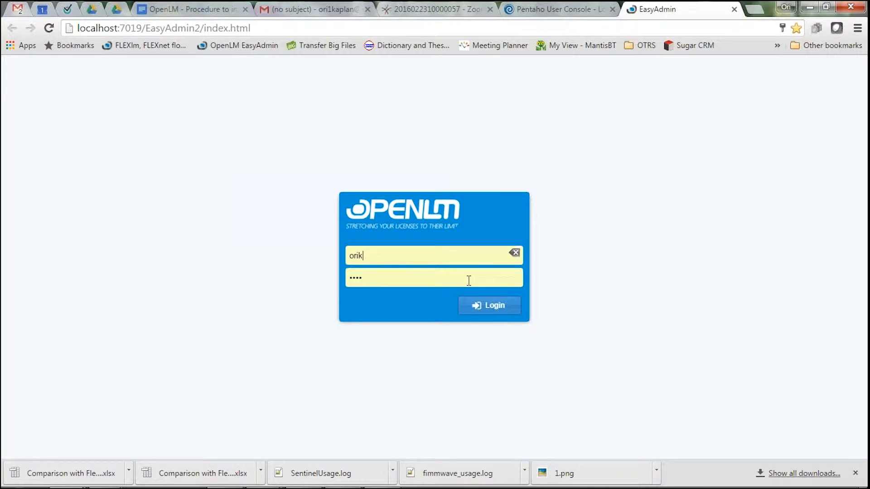
left_click(497, 310)
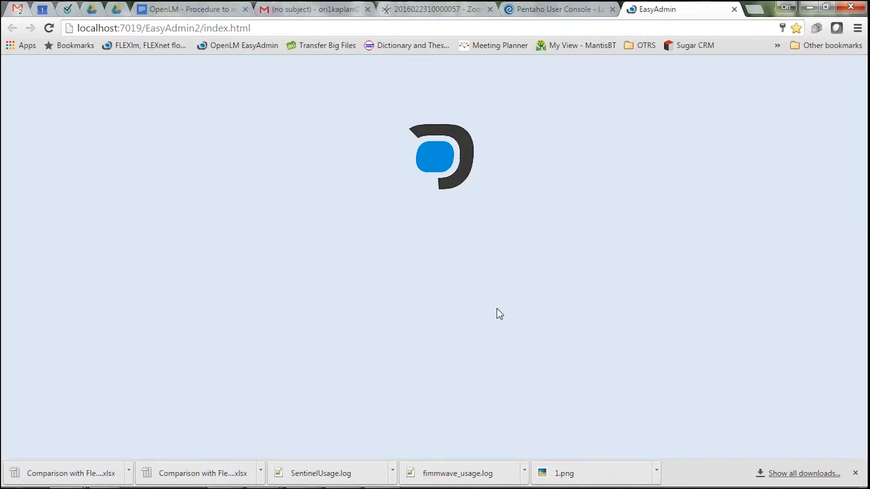
Add a new enabled user with the username u1 and fill in the account password and its confirmation.
left_click(39, 452)
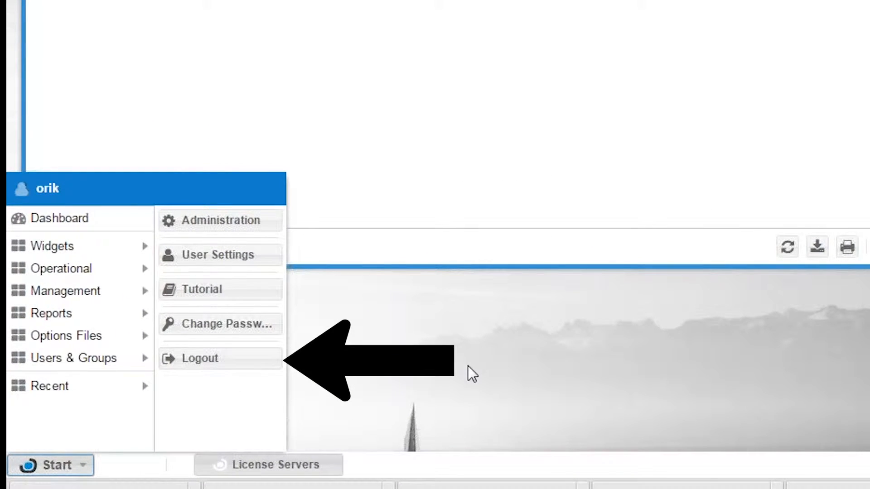
mouse_move(77, 365)
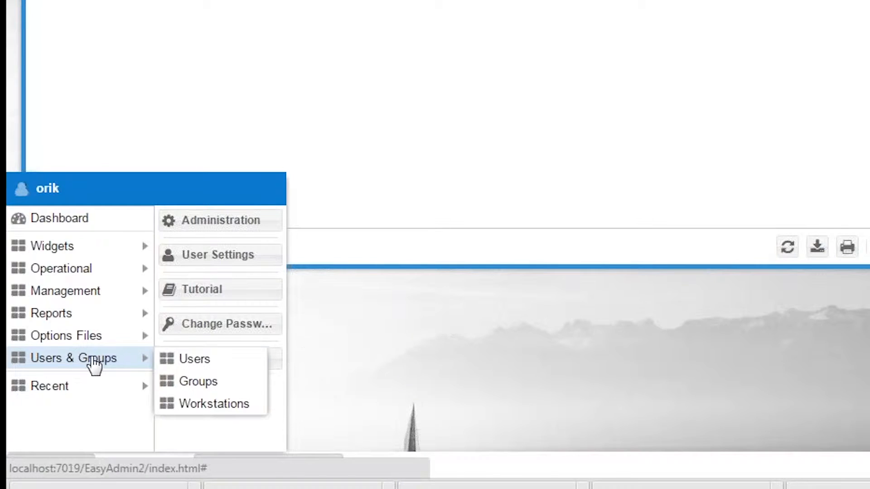
left_click(205, 366)
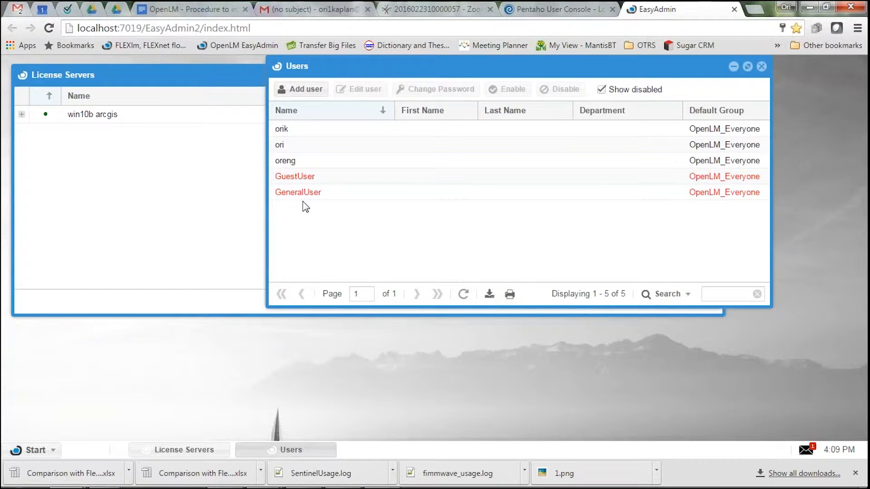
left_click(310, 92)
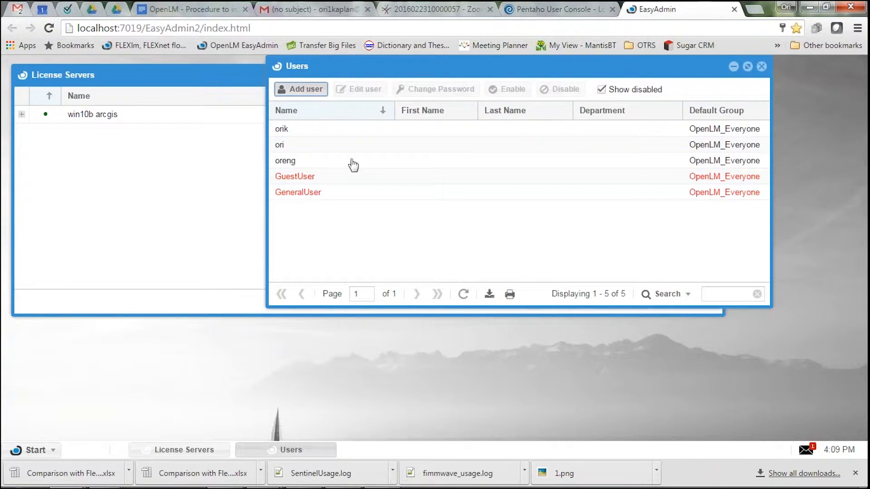
type("u1")
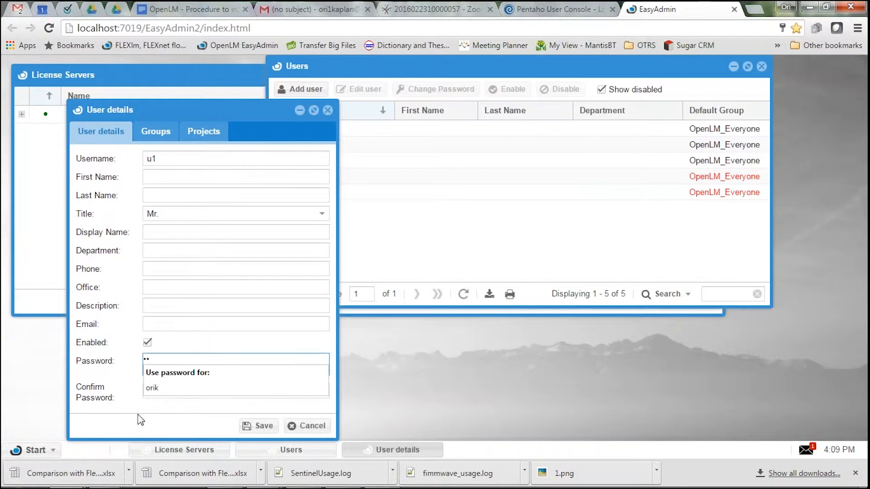
left_click(159, 392)
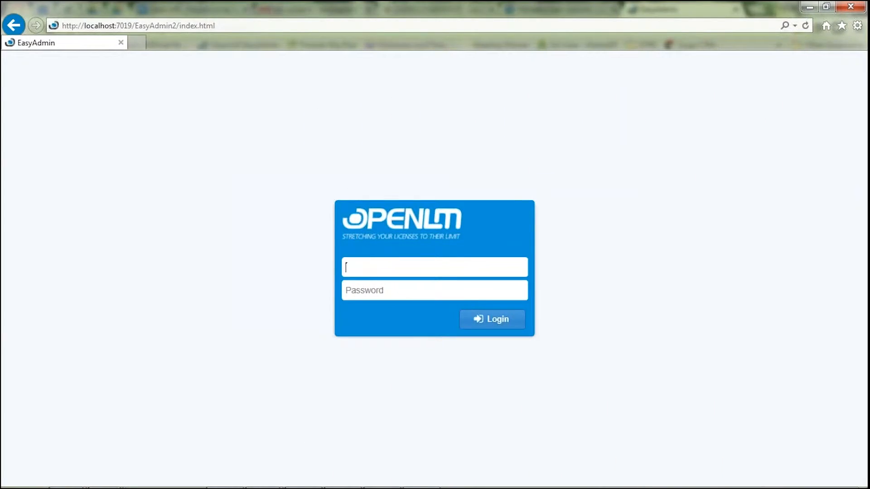
Test the new user's access by logging in to EasyAdmin in Internet Explorer with that username and password, and log out.
left_click(394, 293)
type("u1")
key("Return")
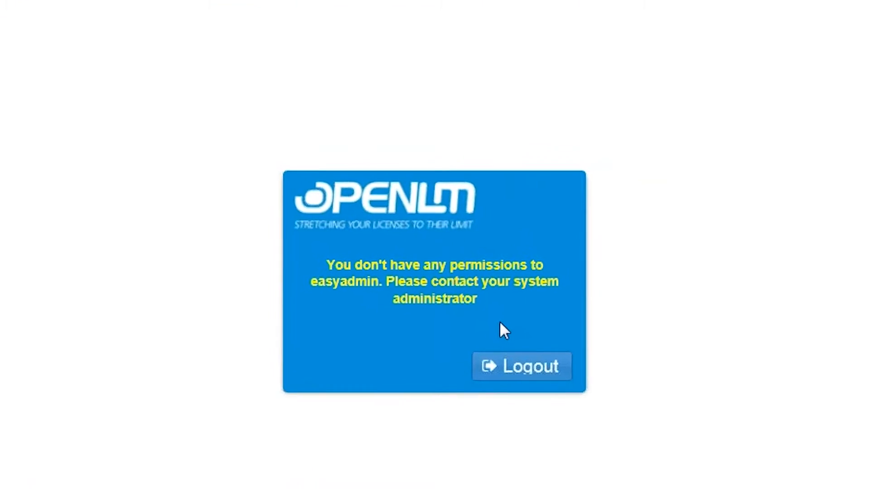
left_click(558, 380)
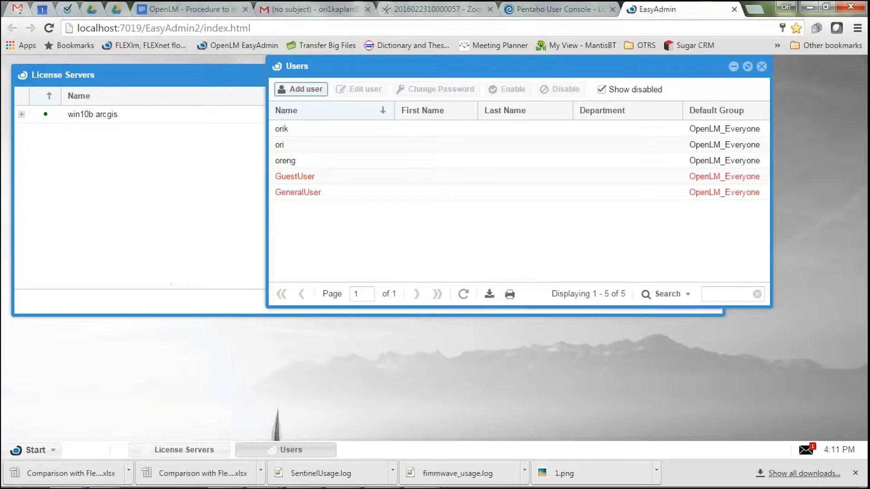
Create a role named my_new_role with the description "test" in the Roles administration and save it.
left_click(34, 450)
mouse_move(34, 353)
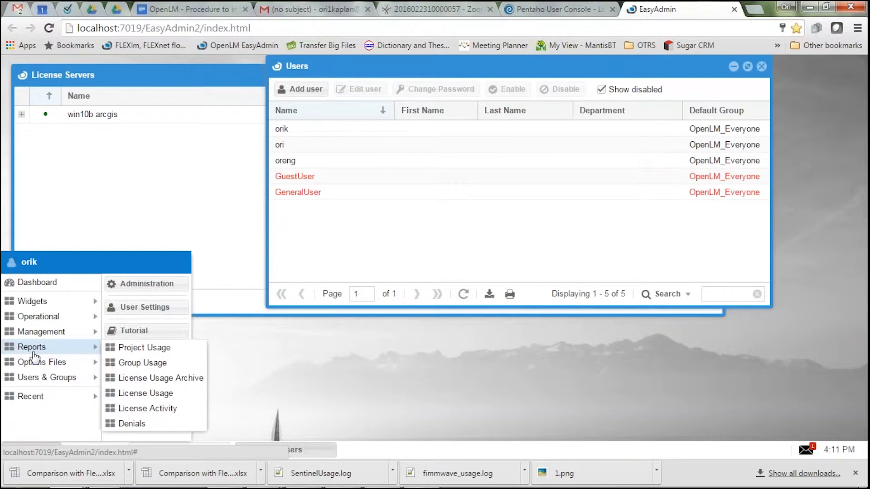
left_click(140, 287)
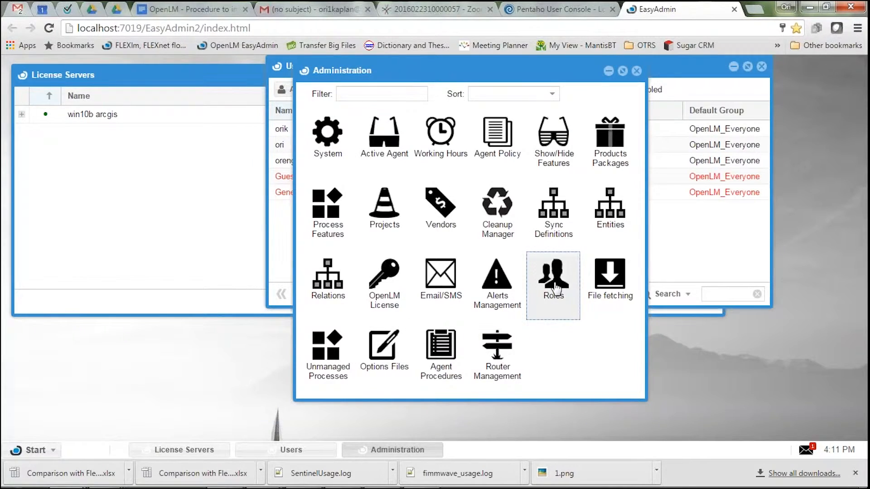
left_click(555, 286)
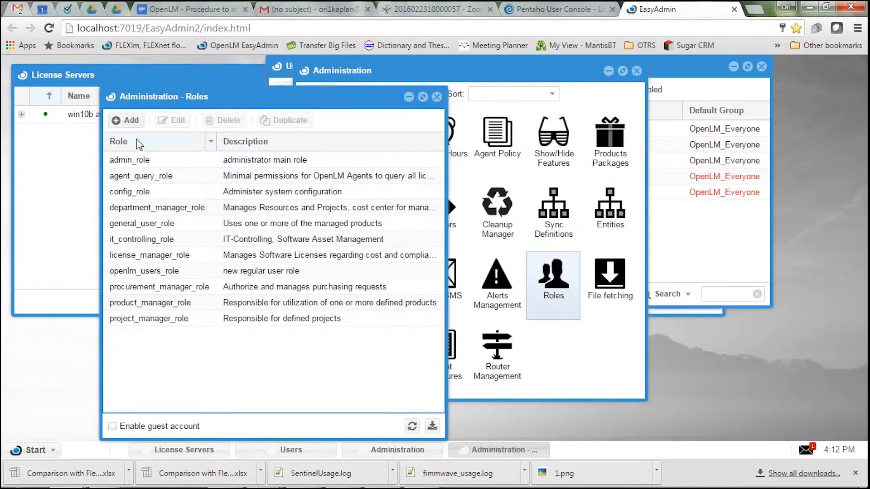
left_click(129, 121)
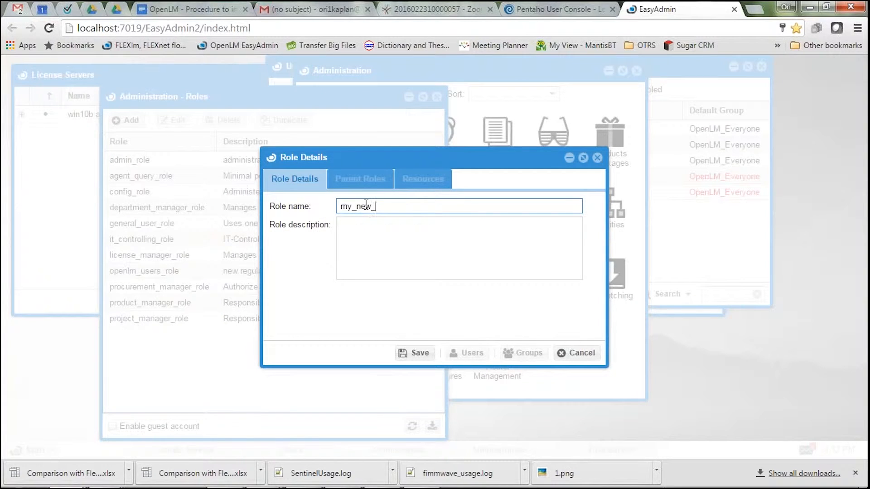
left_click(374, 237)
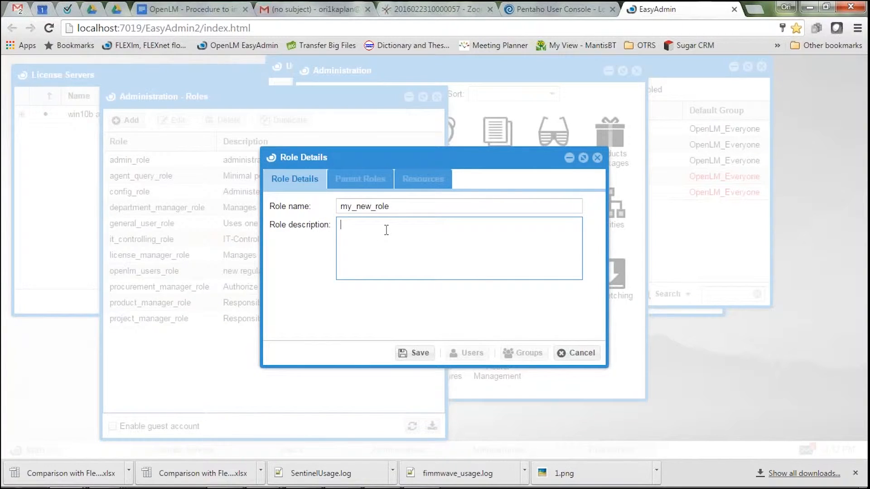
left_click(415, 353)
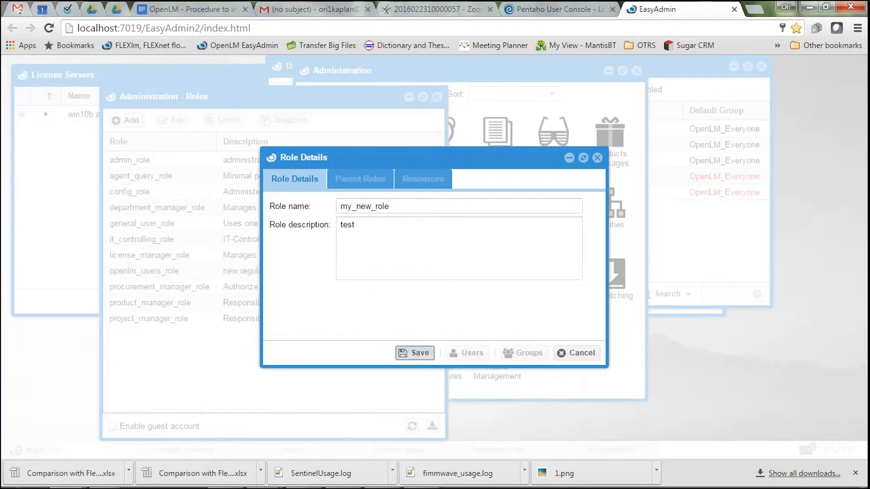
Examine the roles that can be assigned as parent roles of my_new_role, without selecting any.
left_click(361, 179)
left_click(286, 204)
left_click_drag(355, 357, 364, 440)
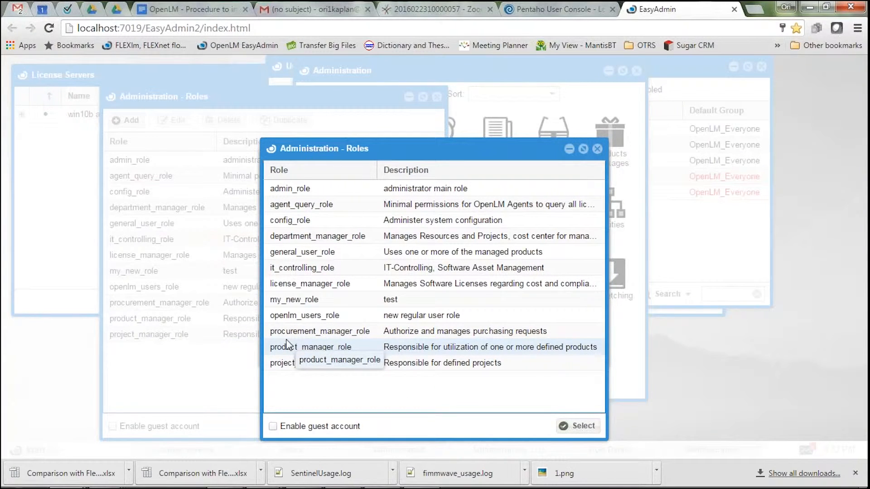
left_click(597, 149)
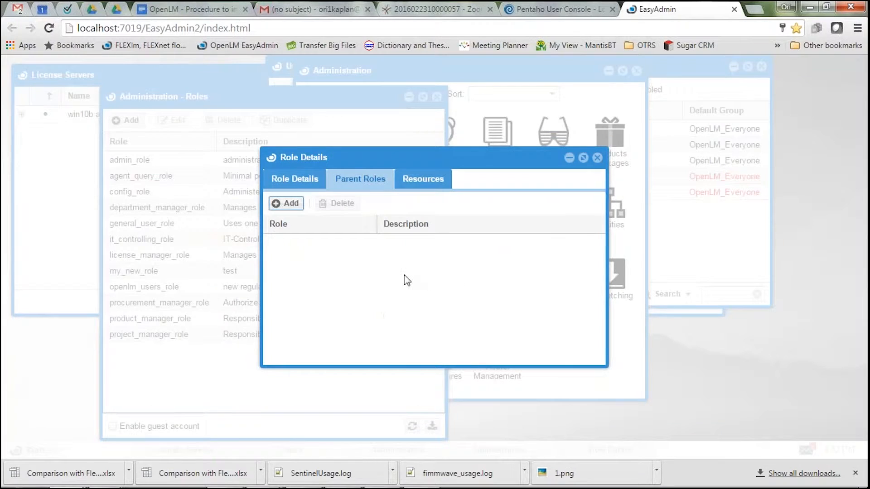
Add the control_panel_tab resource, the basic permission to open EasyAdmin, to the resources of my_new_role.
left_click(421, 178)
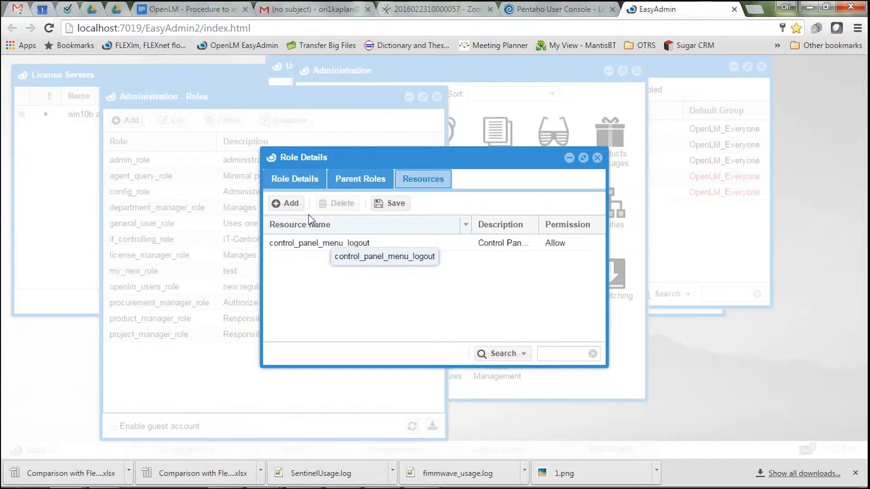
left_click(294, 207)
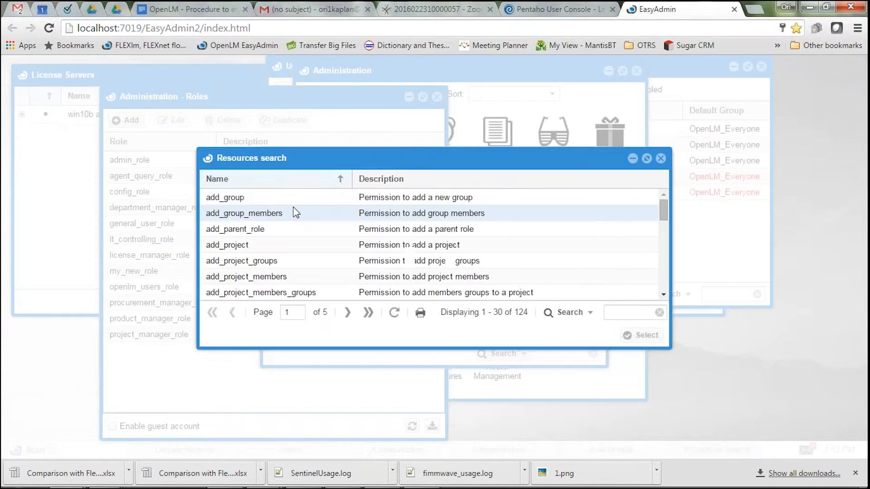
left_click_drag(667, 271, 663, 389)
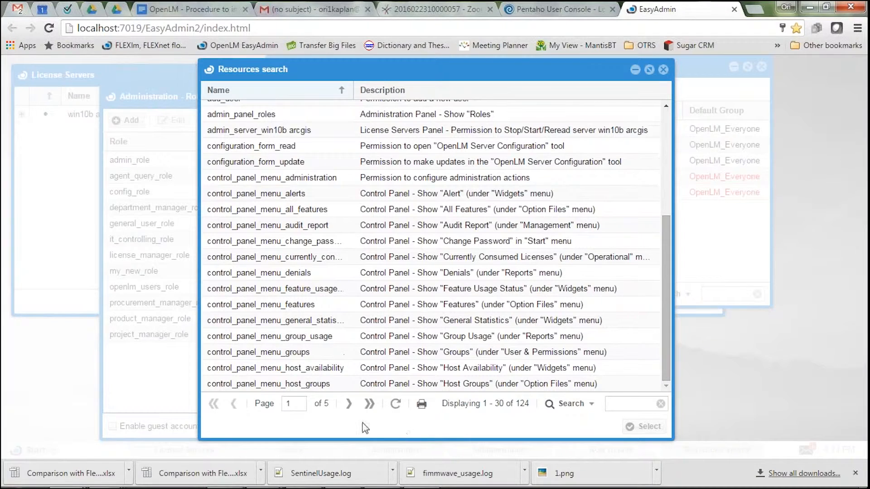
left_click(349, 404)
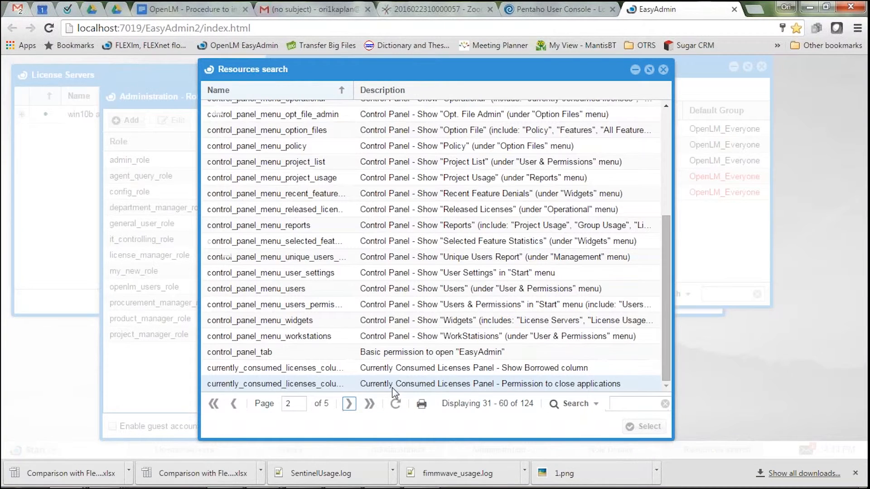
left_click(426, 358)
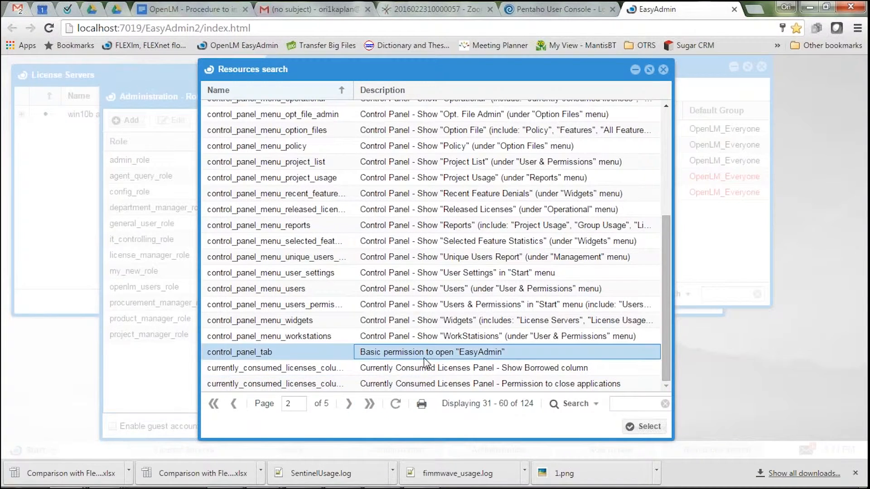
left_click(643, 427)
left_click(284, 202)
left_click(471, 209)
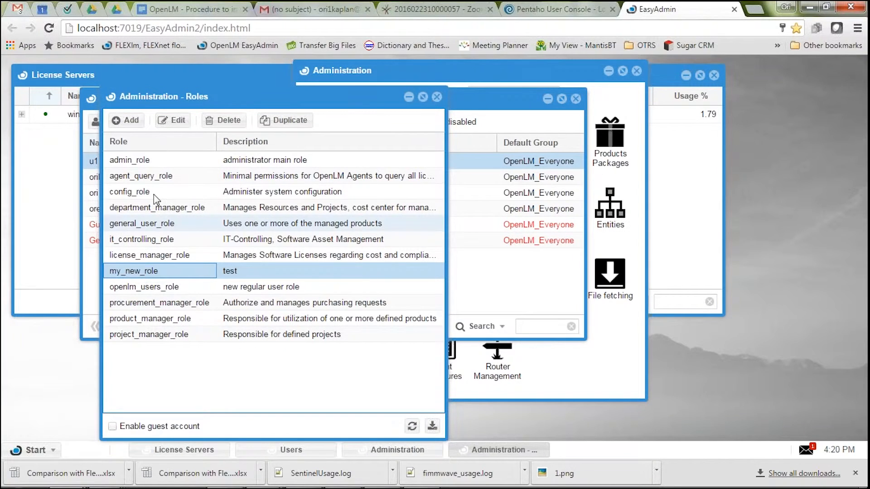
Assign user u1 to my_new_role through the role's user list.
left_click(167, 124)
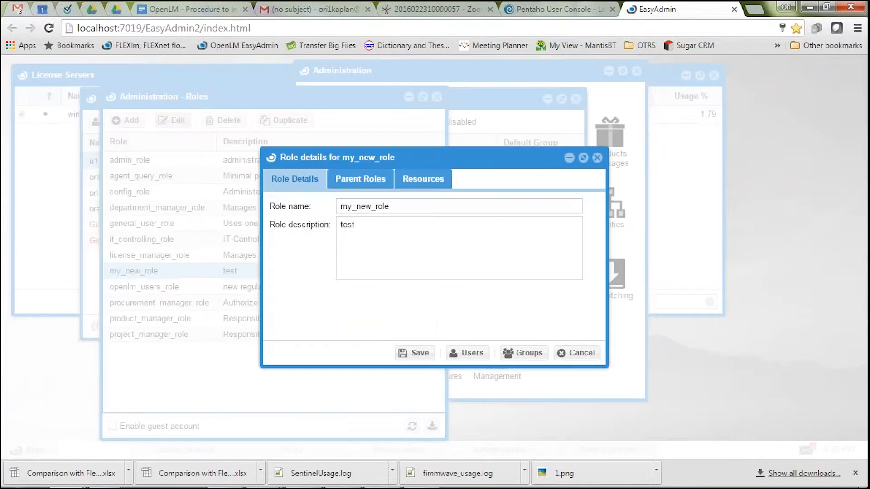
left_click(461, 354)
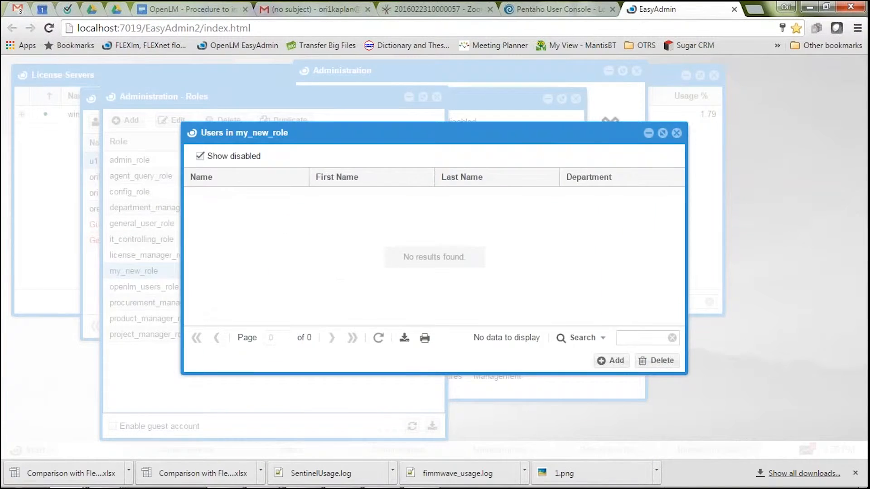
left_click(614, 361)
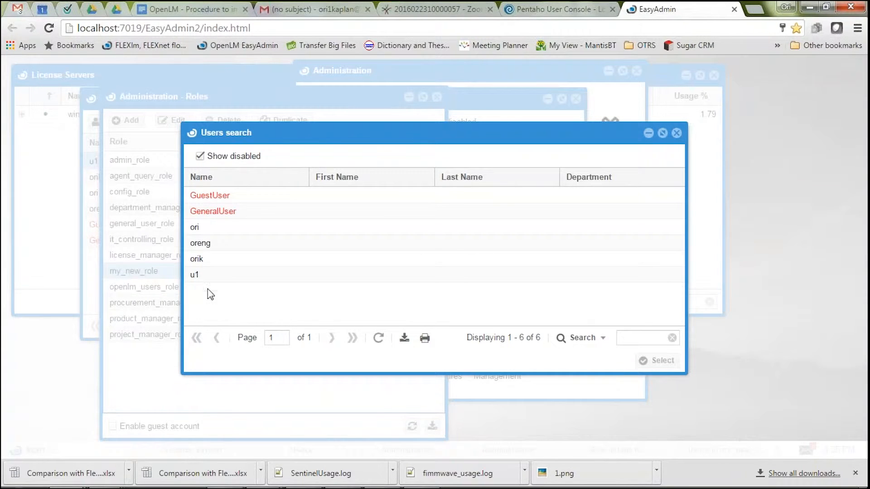
left_click(195, 275)
left_click(668, 361)
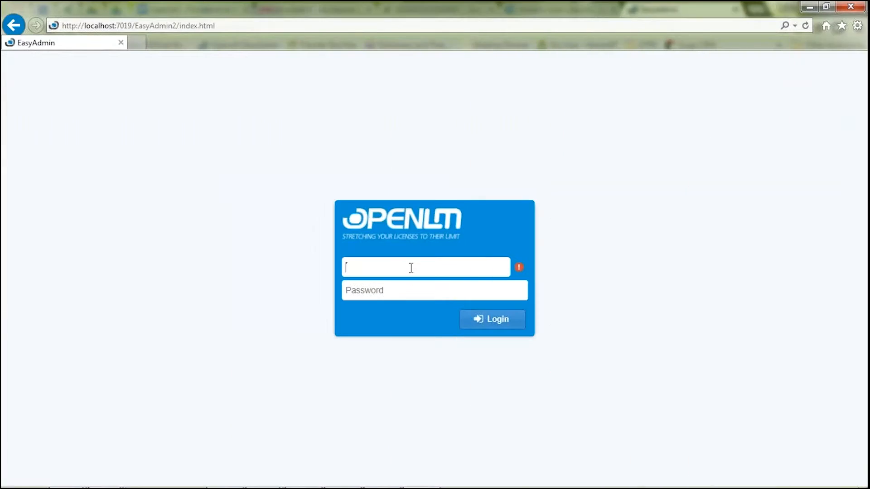
Log in to EasyAdmin in Internet Explorer with u1's username and password and check which Start options the role gives.
type("u1")
key("Tab")
type("u1")
key("Return")
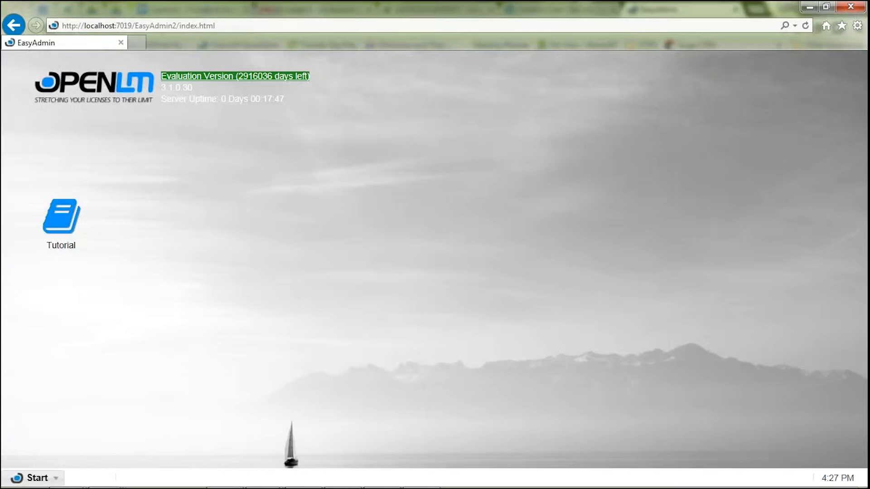
left_click(32, 478)
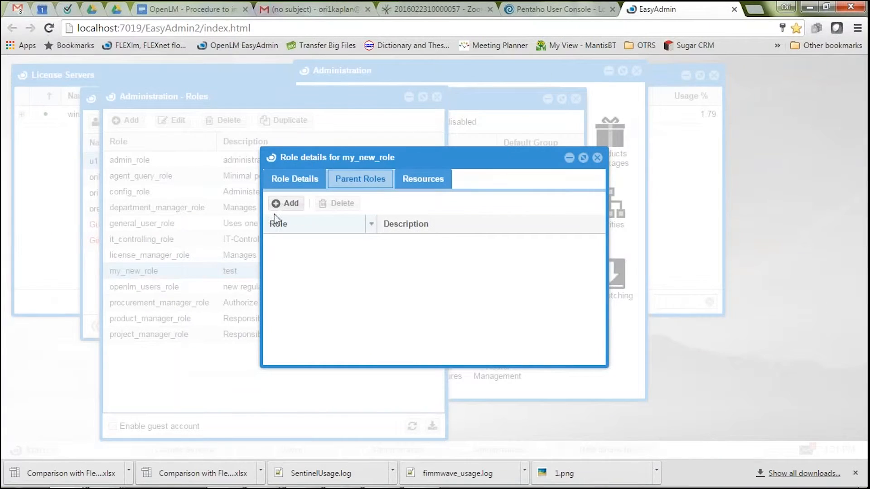
Back in the administrator's Chrome session, add agent_query_role and general_user_role as parent roles of my_new_role.
left_click(279, 204)
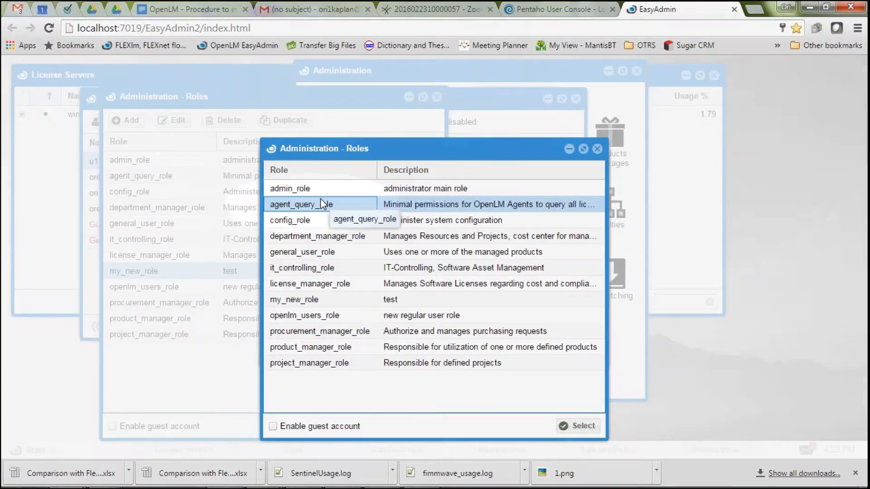
left_click(320, 203)
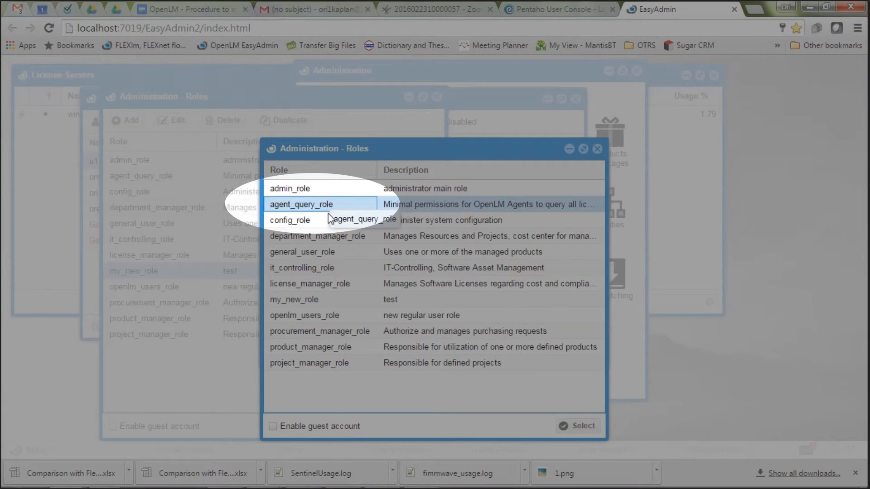
left_click(580, 428)
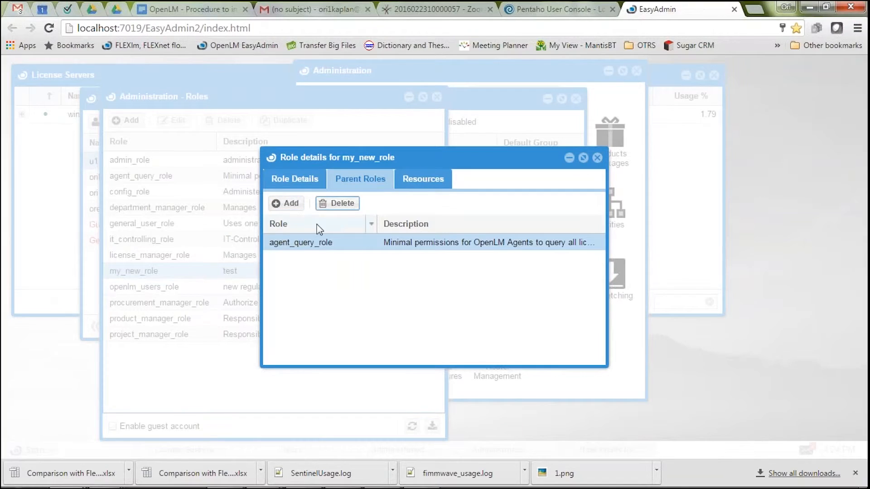
left_click(287, 203)
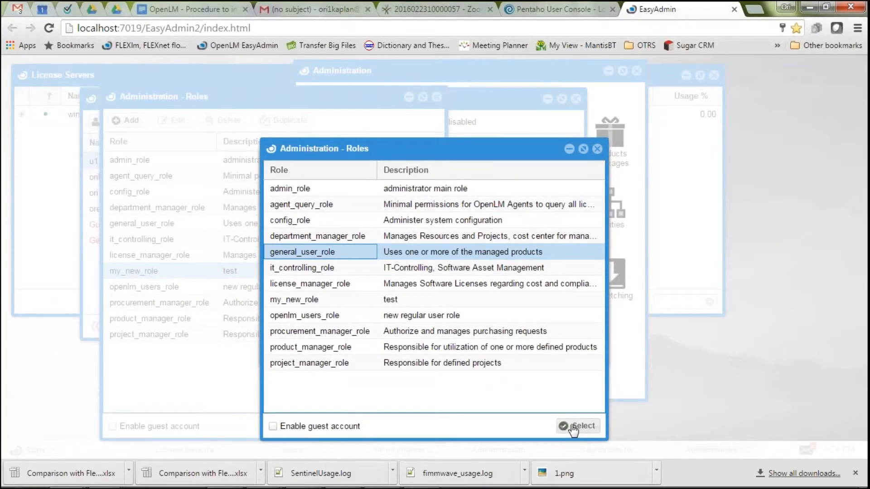
left_click(573, 428)
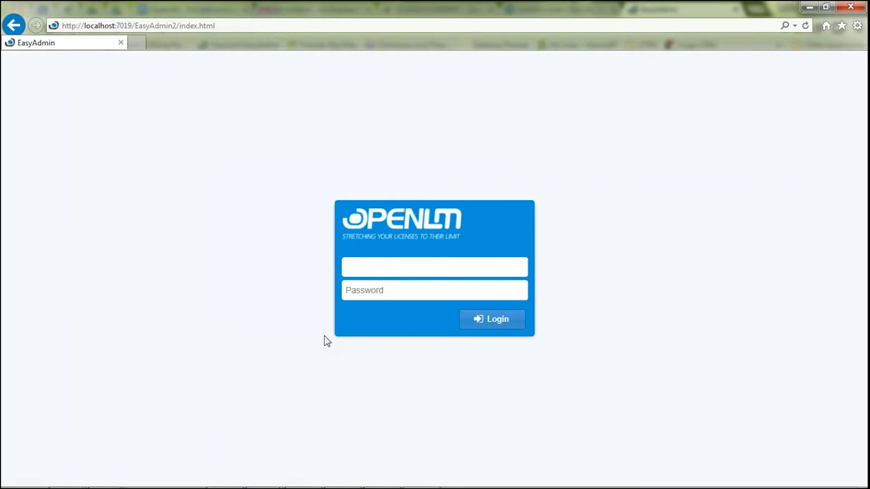
Log in again in Internet Explorer with u1's username and password and examine the Start options, including Users & Groups and Management.
type("u1")
key("Tab")
type("u1")
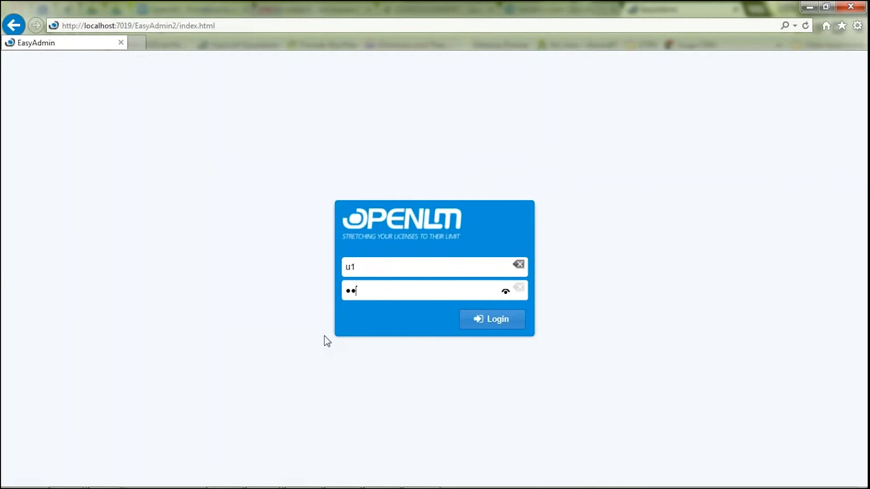
key("Return")
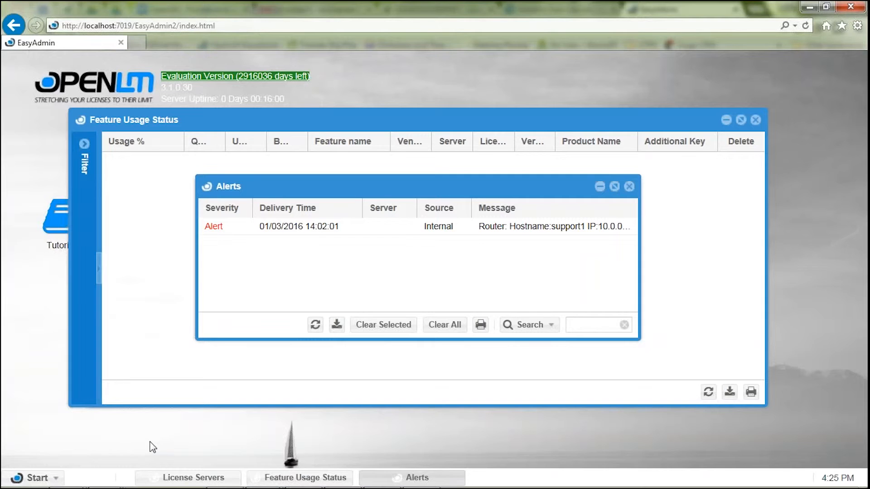
left_click(32, 478)
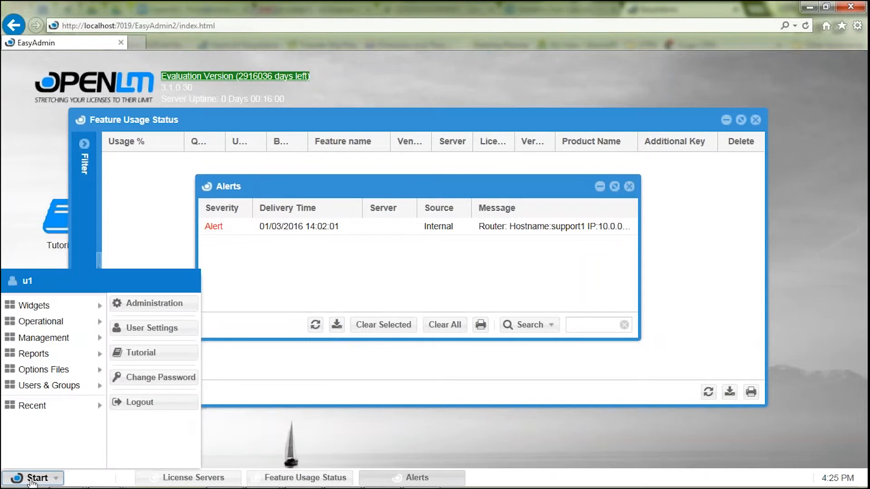
mouse_move(57, 390)
mouse_move(63, 343)
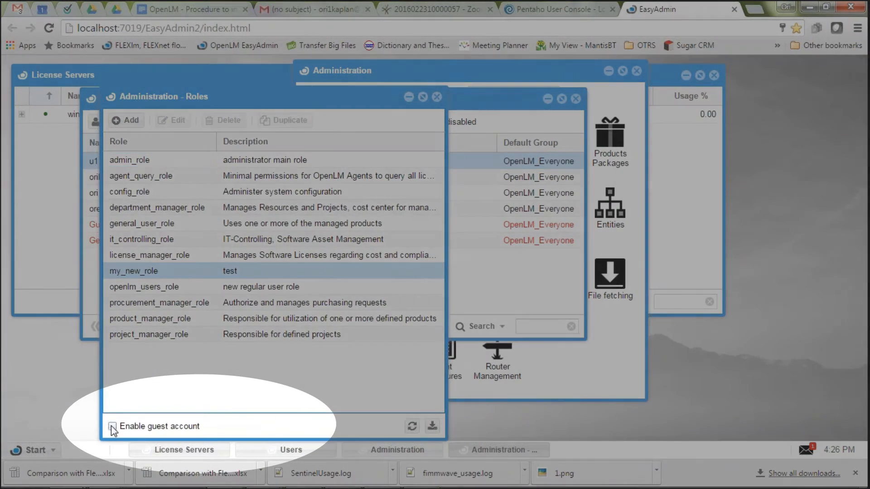
Enable the guest account in the Roles administration in Chrome, and enter EasyAdmin as guest in Internet Explorer.
left_click(112, 427)
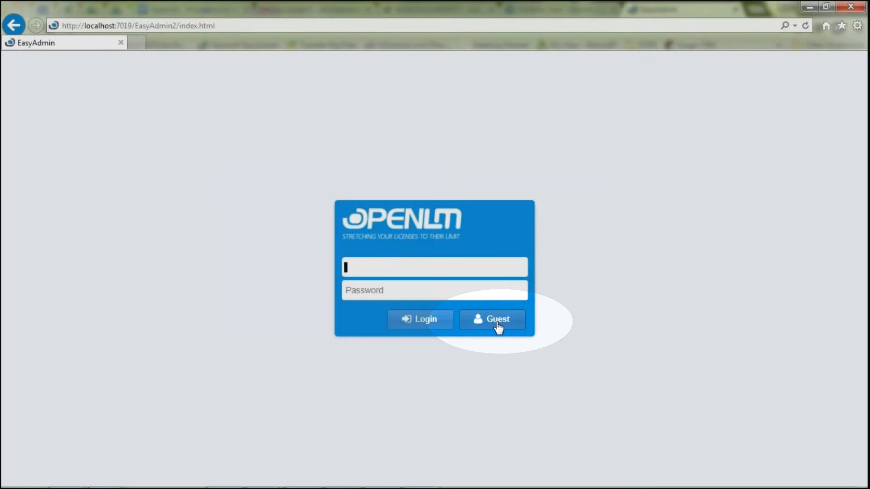
left_click(497, 324)
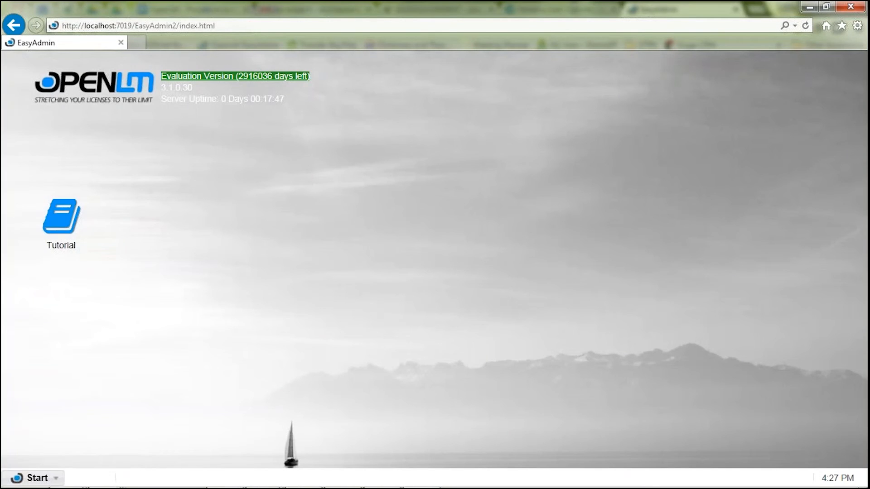